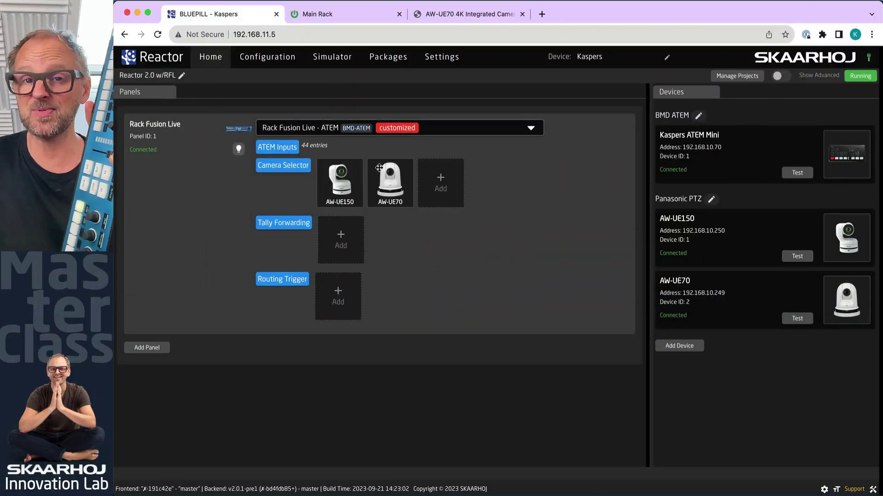
- Review the ATEM Inputs list and Camera Selector settings, then show the Rack Fusion Live simulator
click(283, 149)
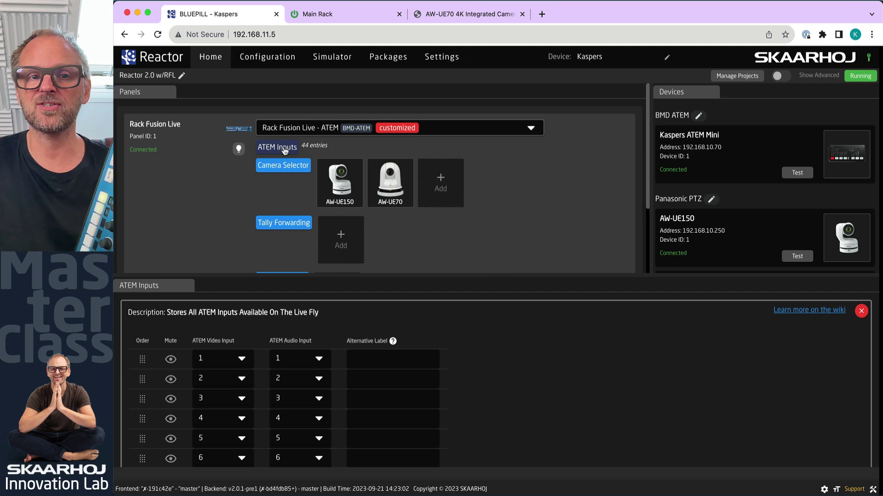
click(292, 170)
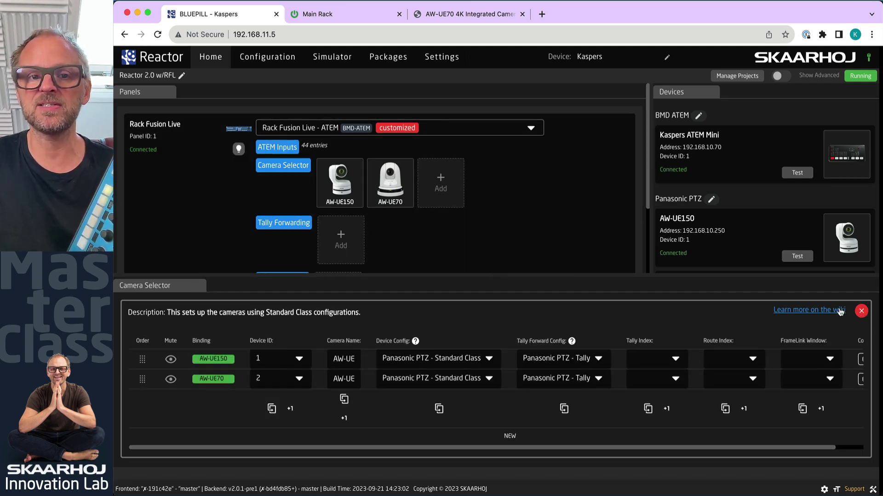
click(861, 311)
click(341, 57)
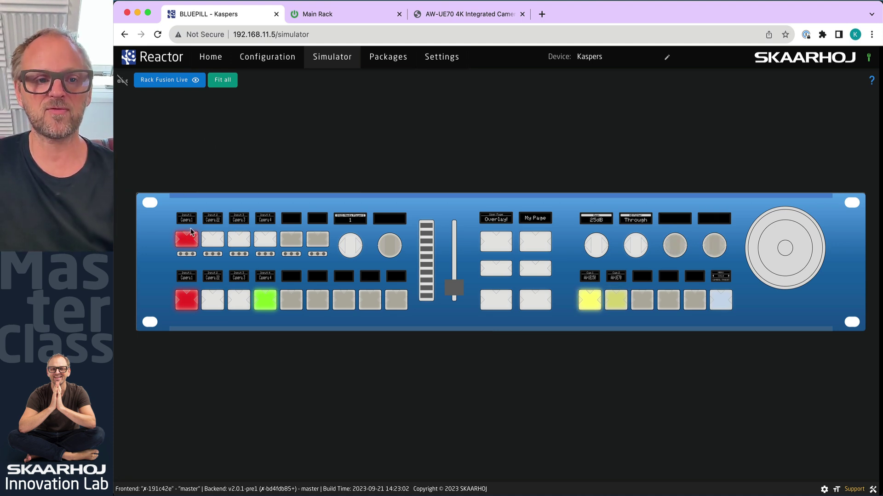
- Zoom into the simulated panel's camera section and select camera 2, AW-UE70
scroll(182, 236, up, 5)
scroll(214, 213, down, 5)
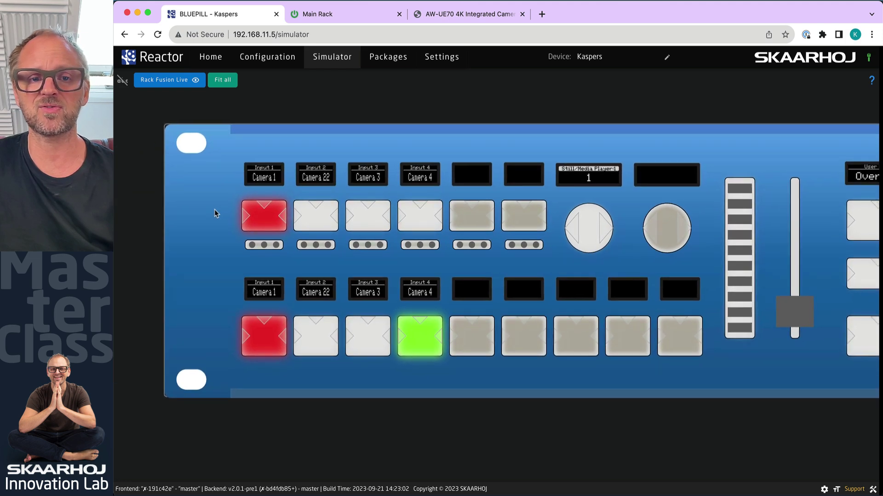
scroll(271, 246, up, 3)
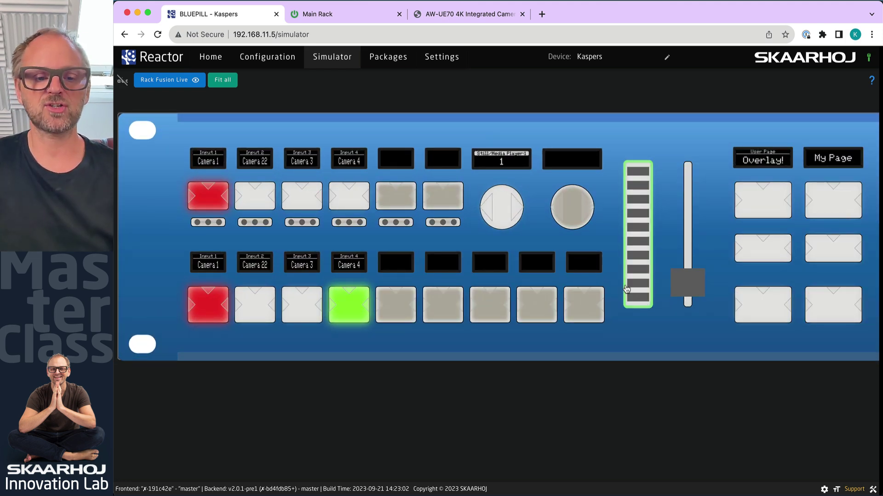
drag(866, 259, 233, 282)
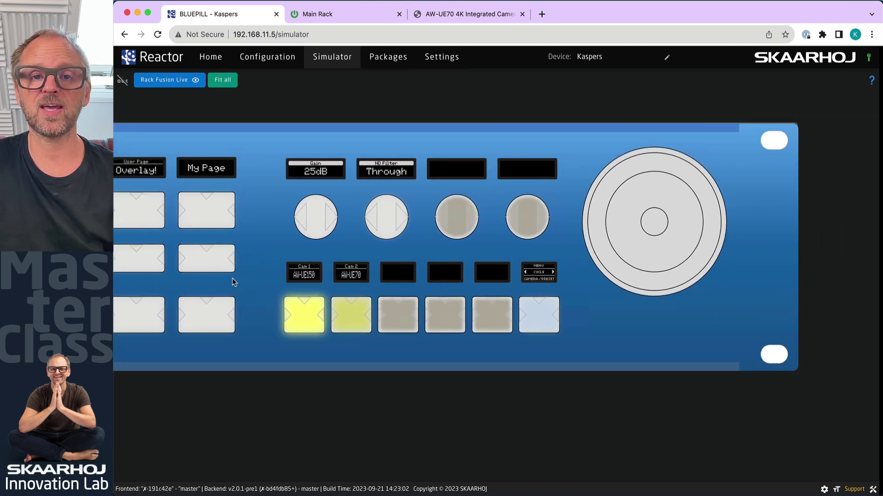
click(339, 322)
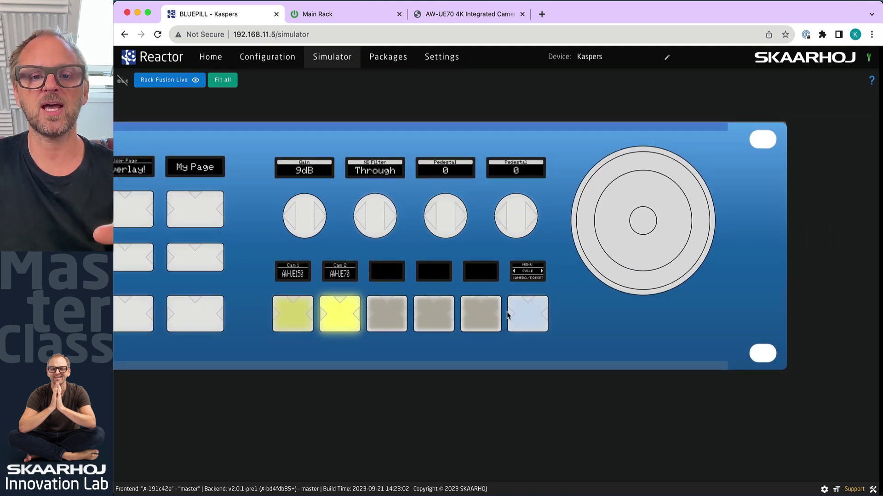
- Cycle the knob functions twice with MENU/CYCLE, then return to the Home page
click(528, 304)
click(529, 303)
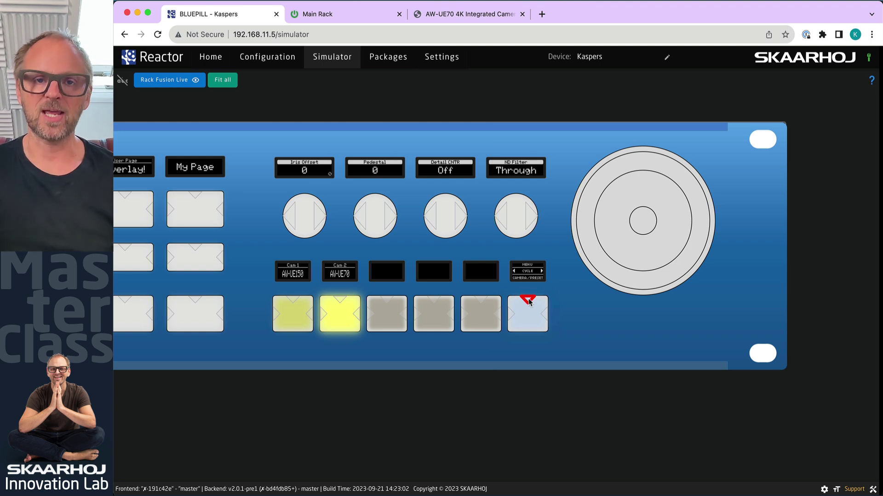
click(212, 56)
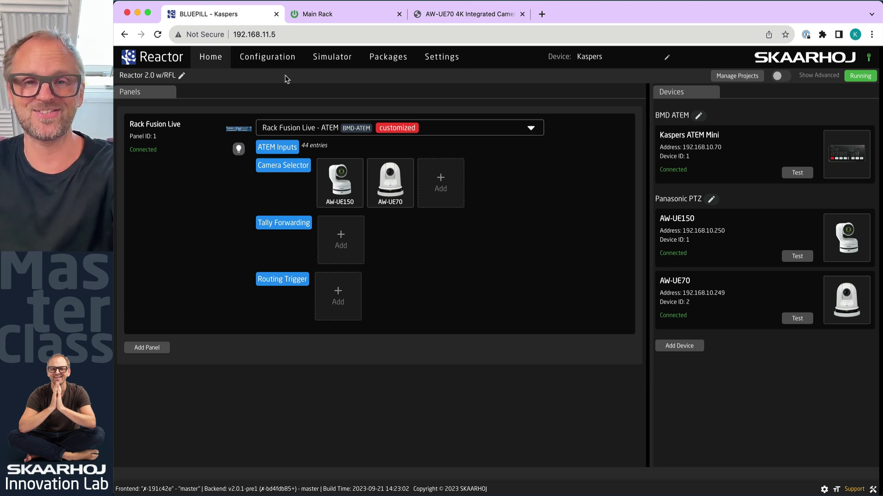
click(272, 59)
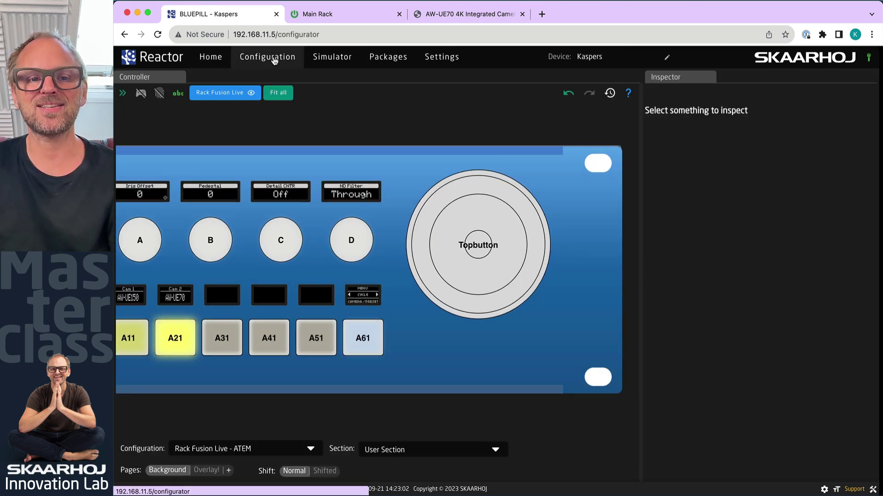
click(429, 451)
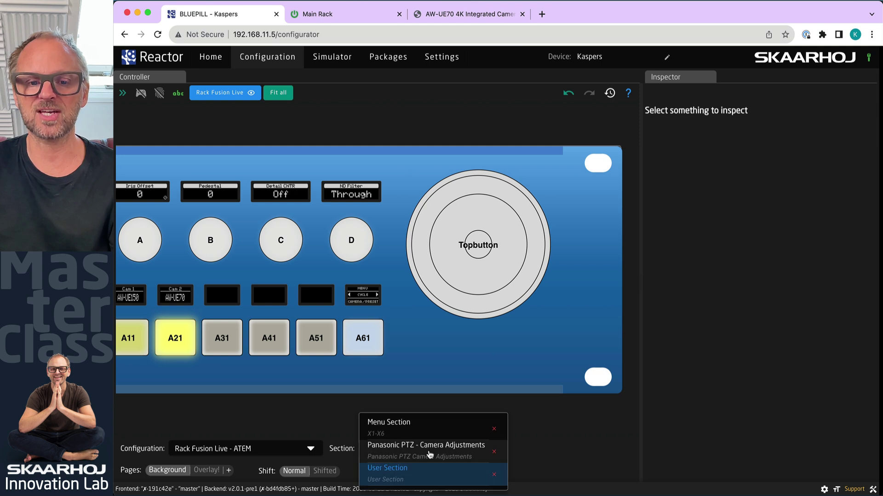
click(429, 450)
drag(288, 273, 442, 270)
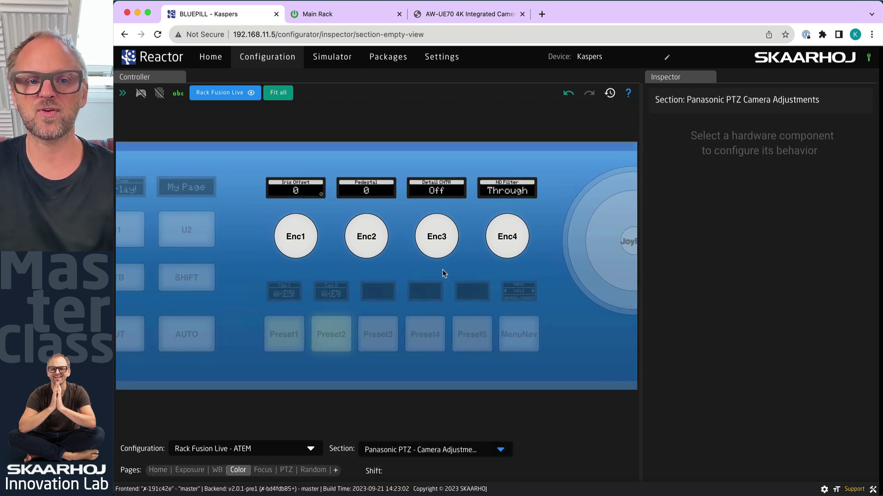
click(403, 449)
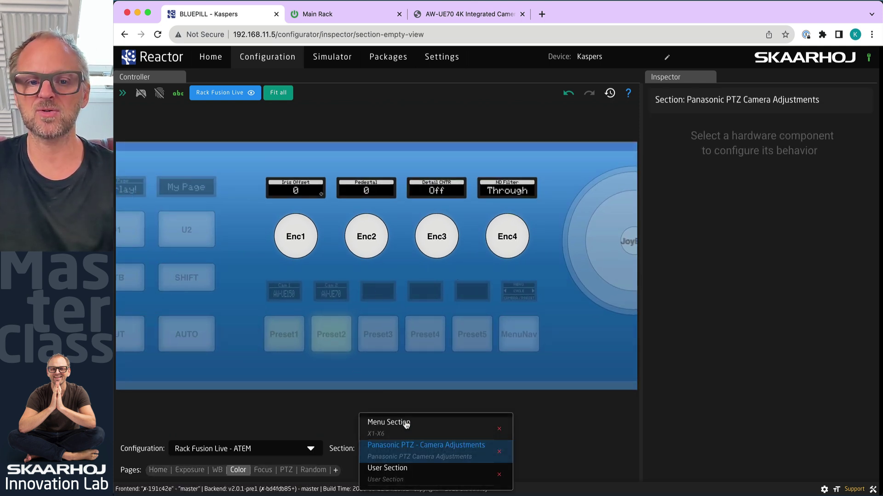
click(457, 422)
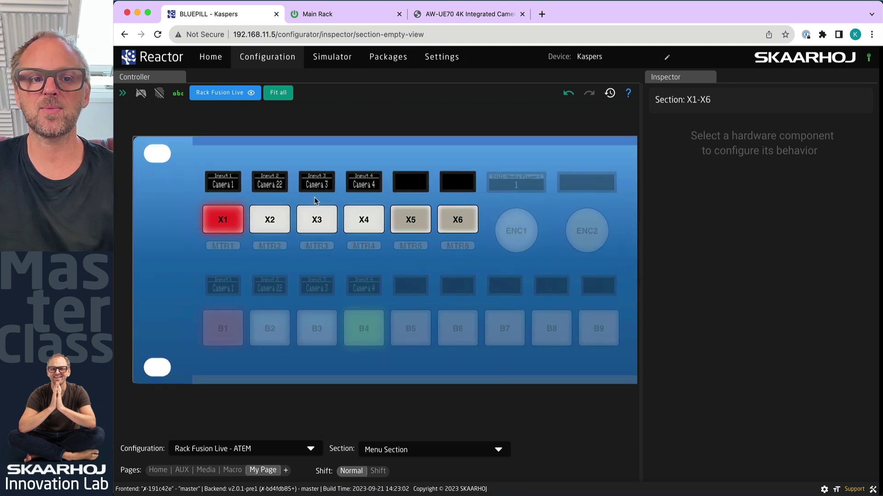
click(158, 469)
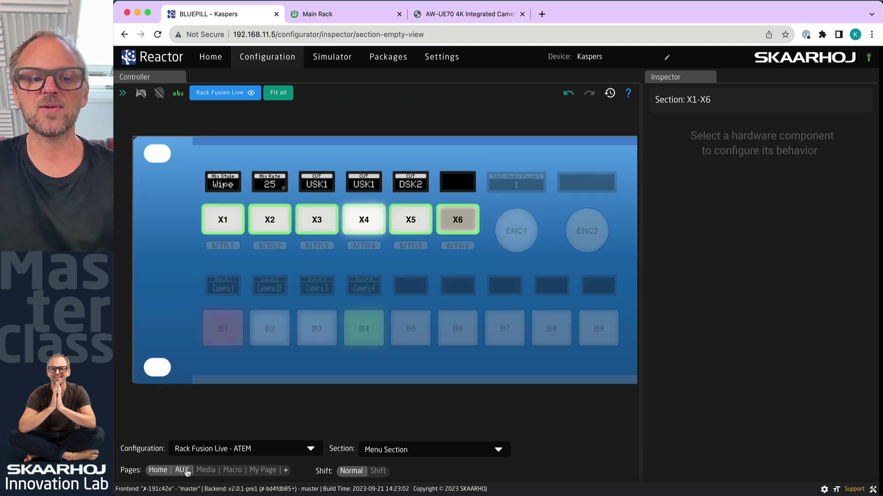
click(182, 470)
click(206, 470)
click(263, 470)
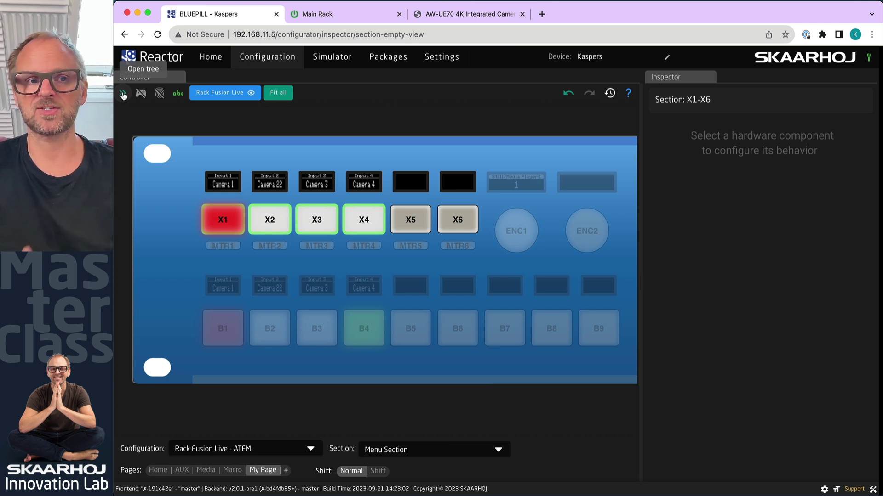
click(220, 61)
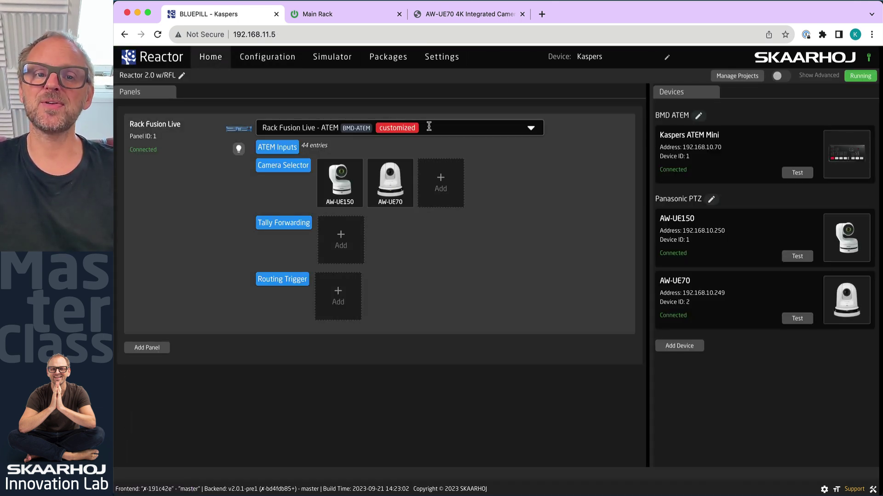
- Create a custom configuration named 'Test' for Rack Fusion Live and open it for editing
click(429, 127)
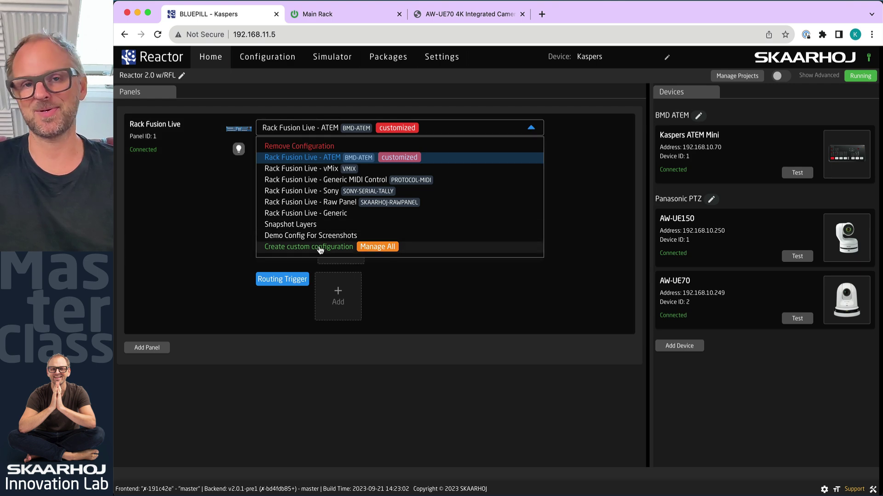
click(320, 248)
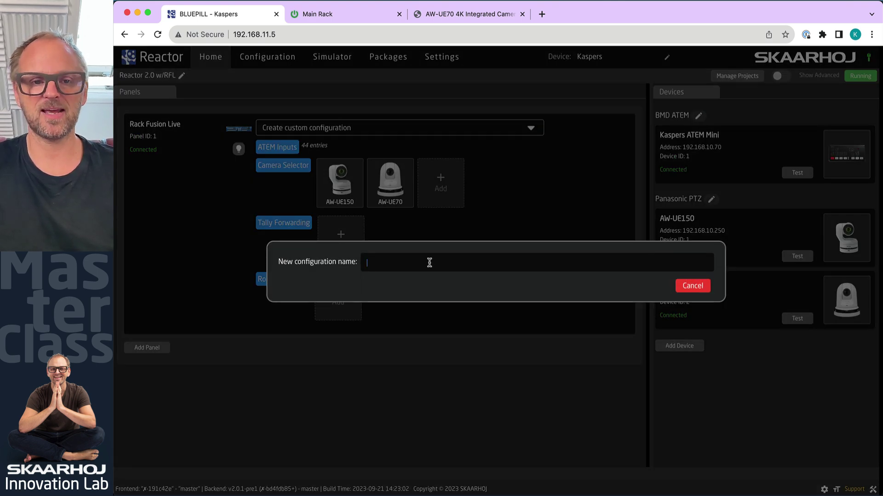
text(Test)
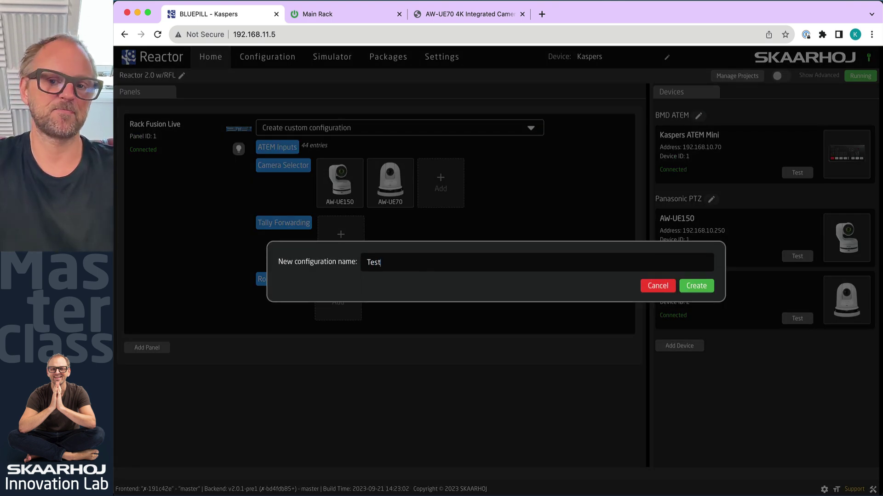
click(686, 290)
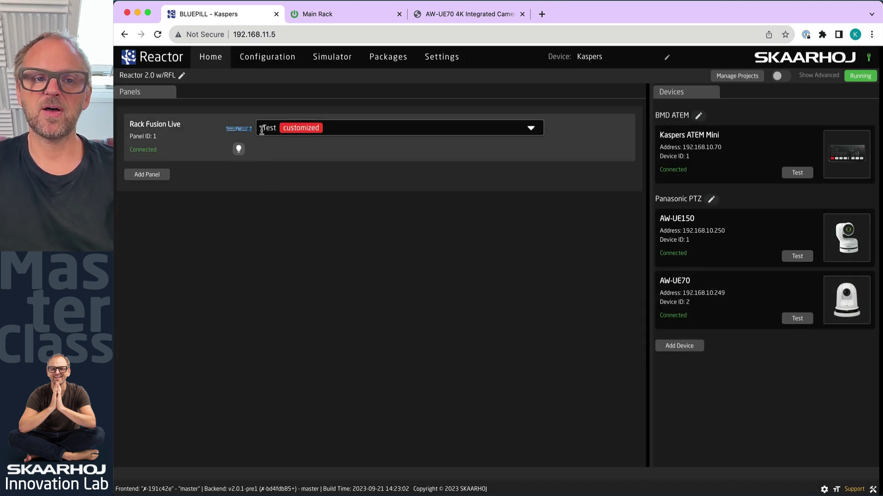
click(267, 59)
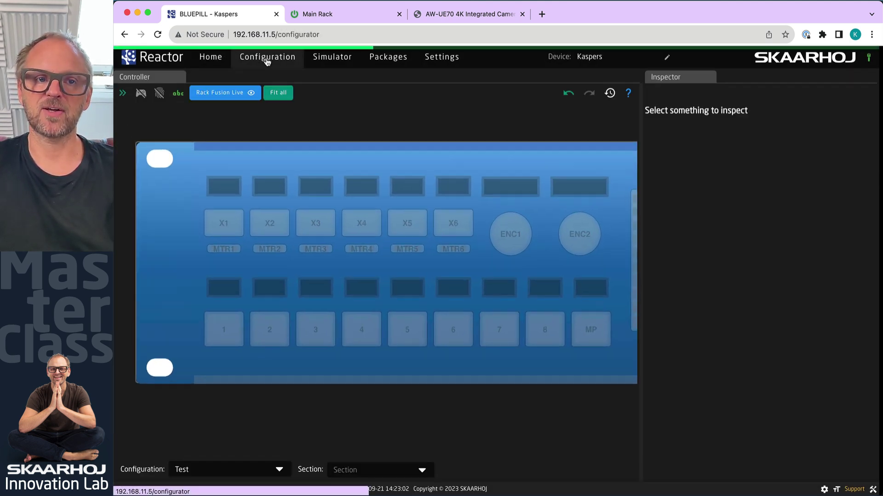
- Pick the Background section of the Test configuration and enlarge the panel canvas
click(276, 474)
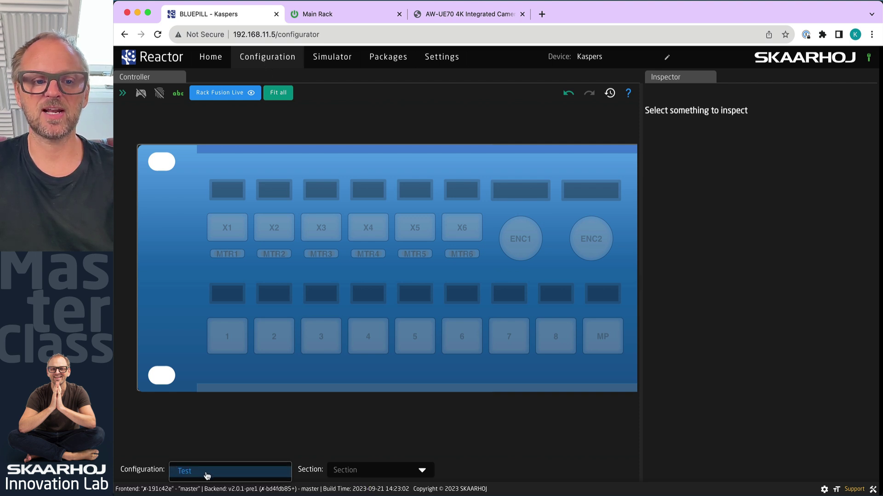
click(399, 468)
click(366, 474)
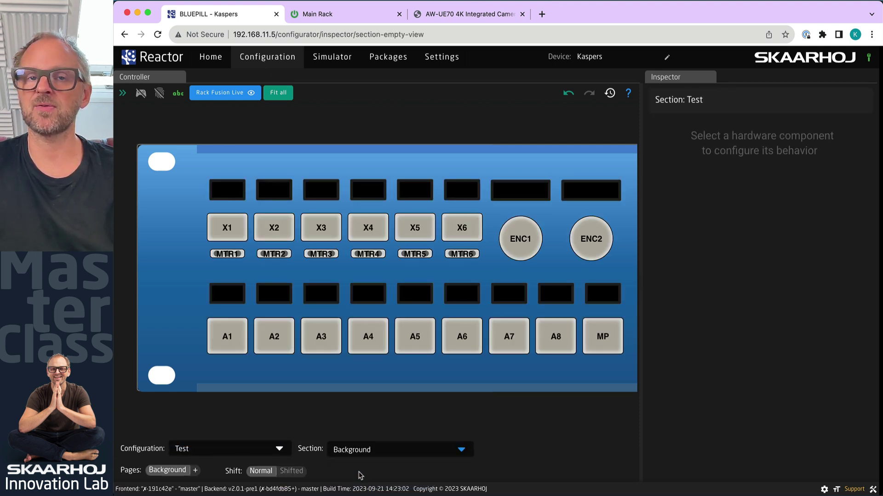
scroll(450, 296, down, 5)
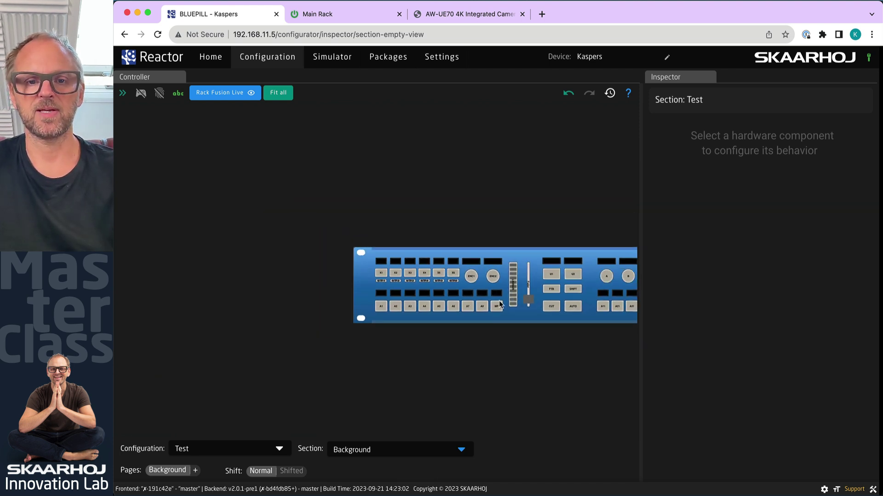
scroll(355, 309, up, 1)
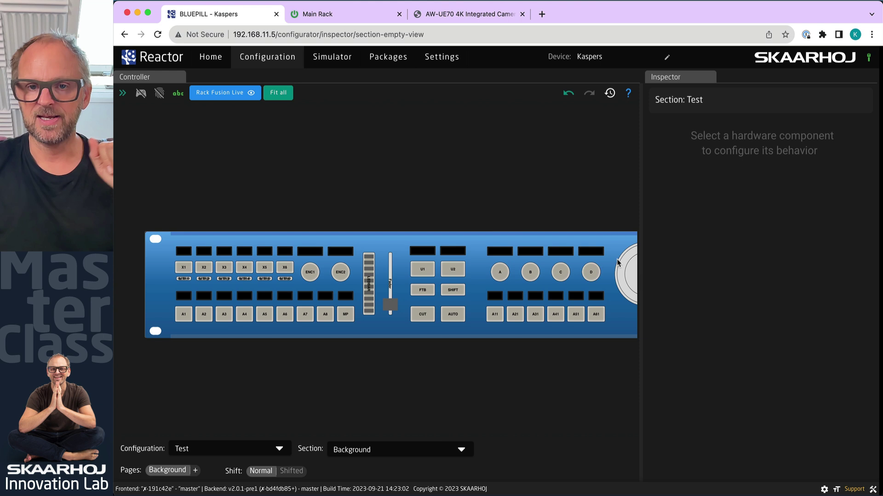
drag(640, 255, 714, 251)
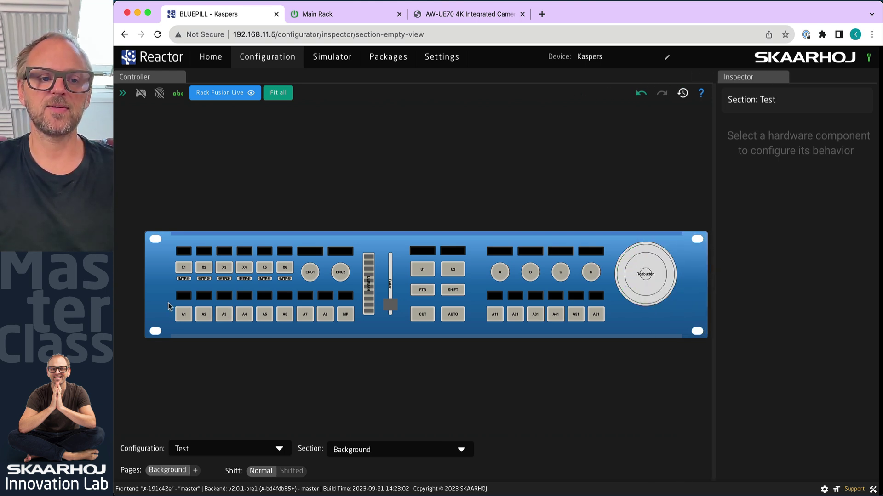
scroll(169, 307, up, 5)
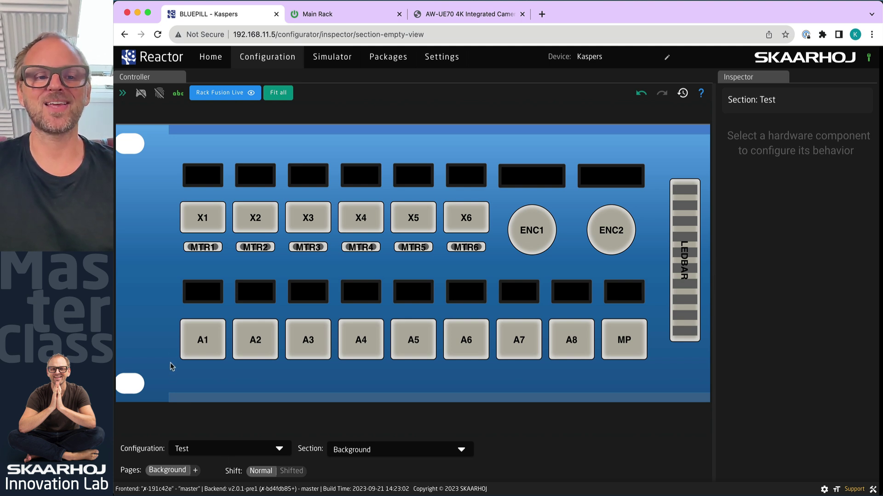
- Select buttons A1–A4, expand the ATEM Mini behaviours in a widened Inspector, then go Home
drag(154, 317, 364, 352)
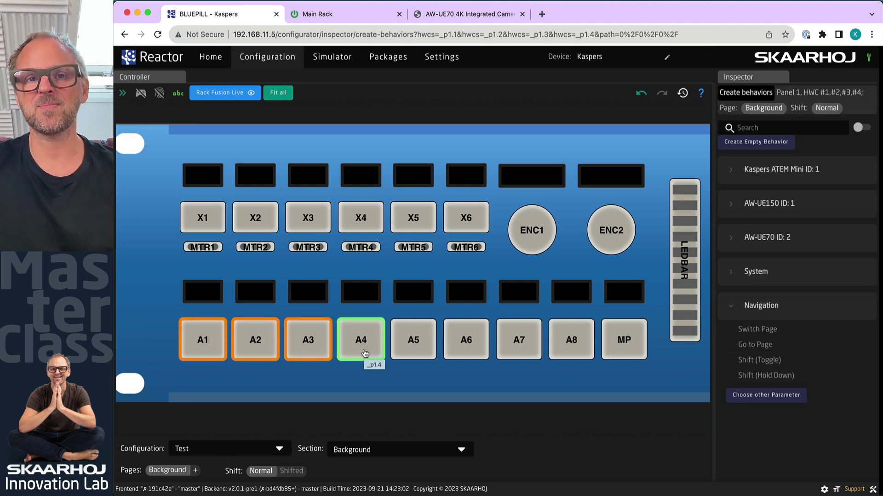
click(731, 172)
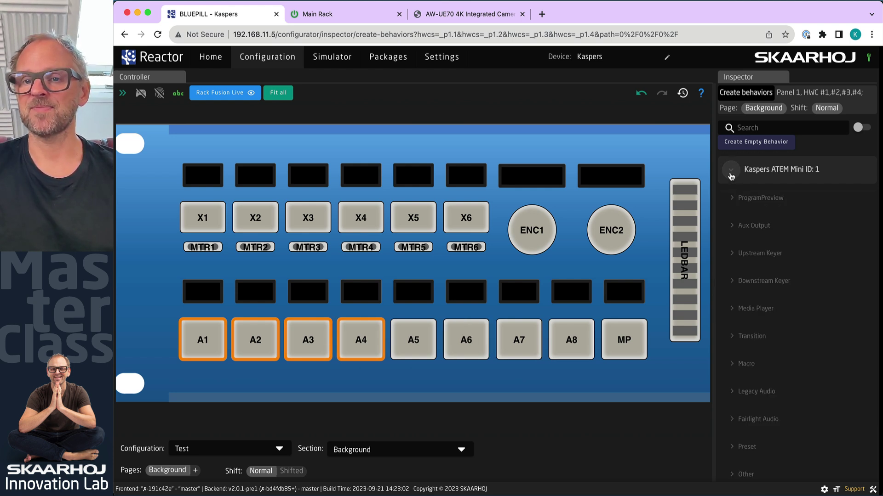
drag(712, 203, 600, 206)
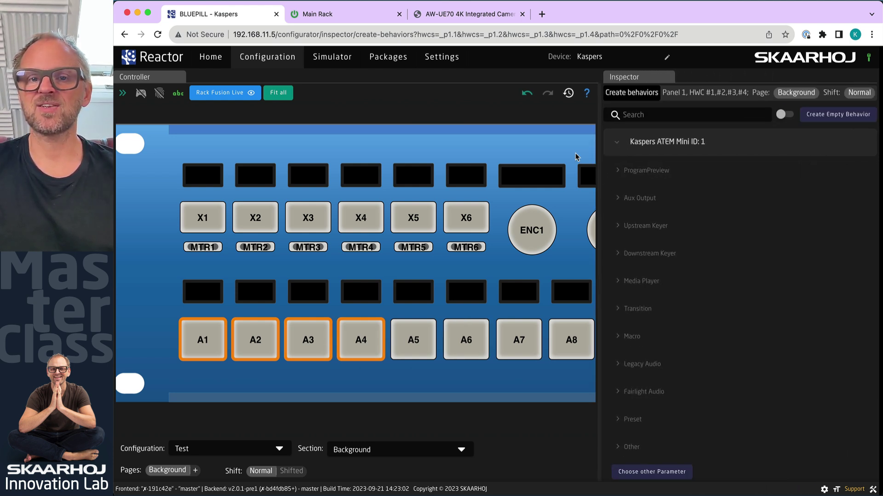
click(211, 57)
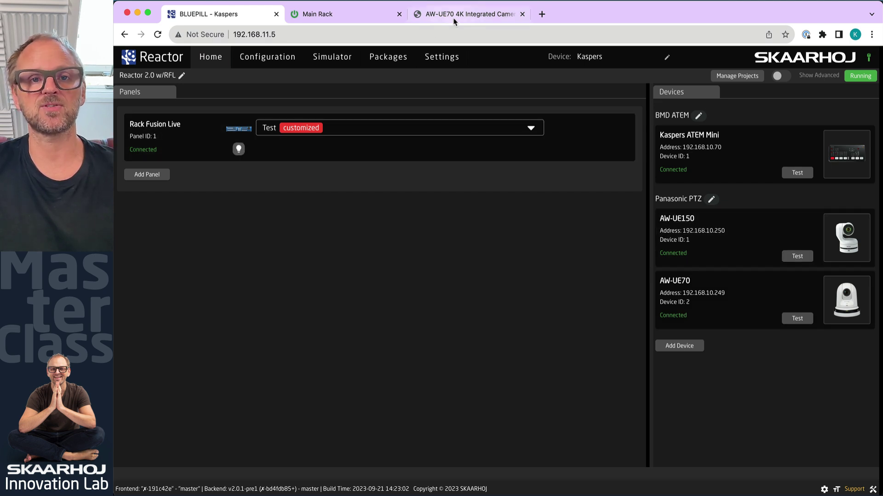
- In the configuration editor, select buttons A1–A4 and expand the ATEM Mini ProgramPreview behaviours
click(267, 57)
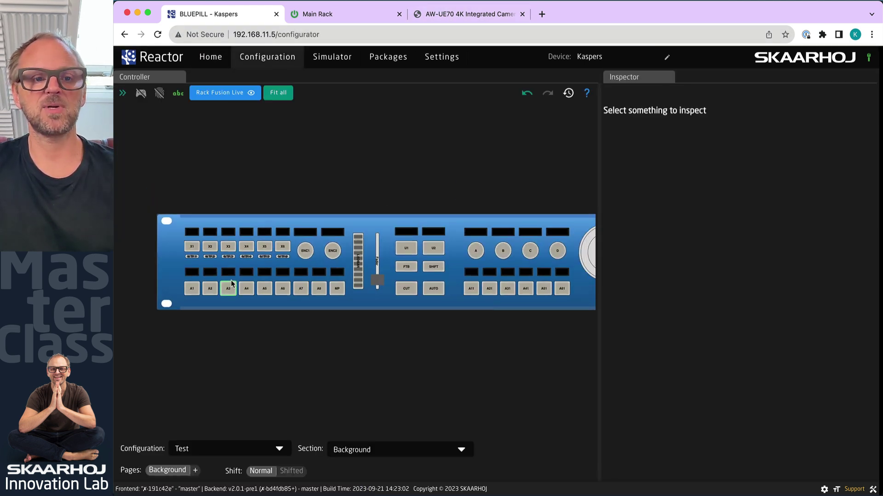
scroll(239, 283, up, 5)
drag(147, 289, 323, 327)
click(616, 144)
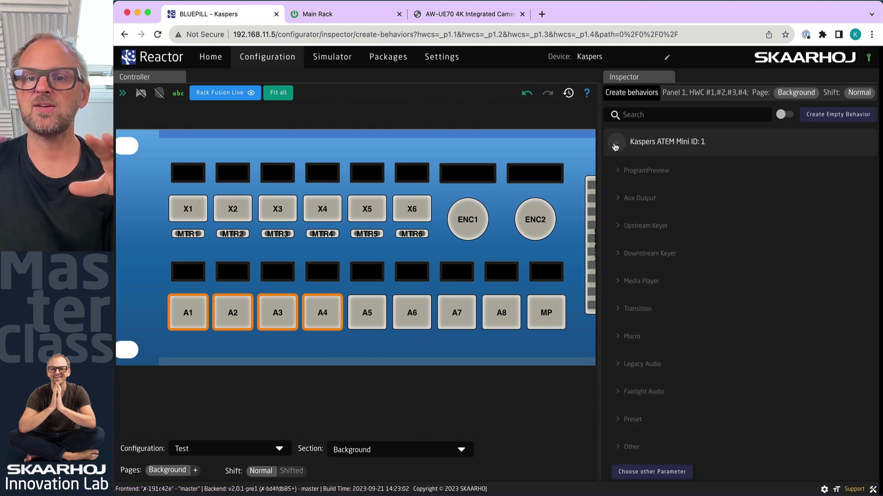
click(618, 171)
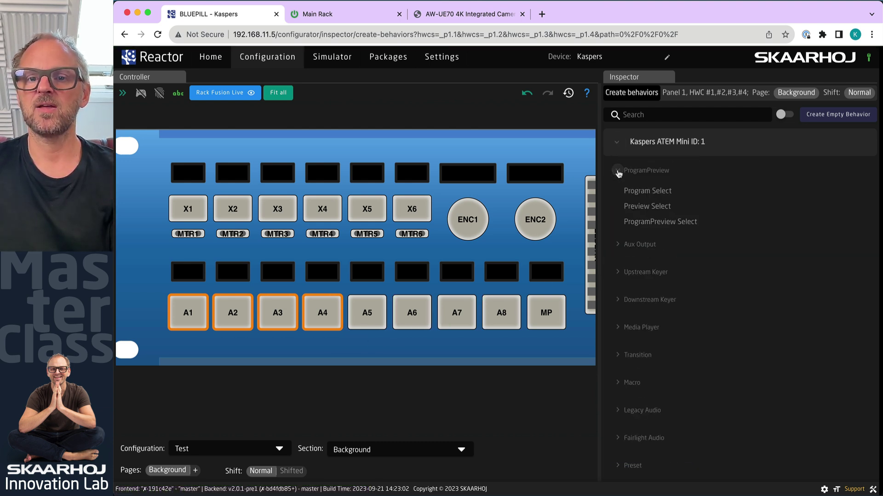
- Browse the Aux Output, Upstream Keyer, Downstream Keyer, Media Player and Transition behaviour categories
click(620, 245)
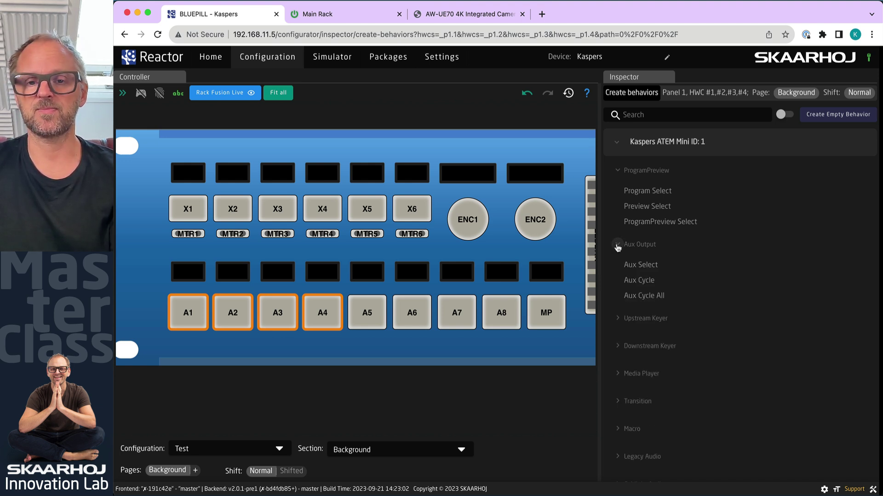
click(617, 245)
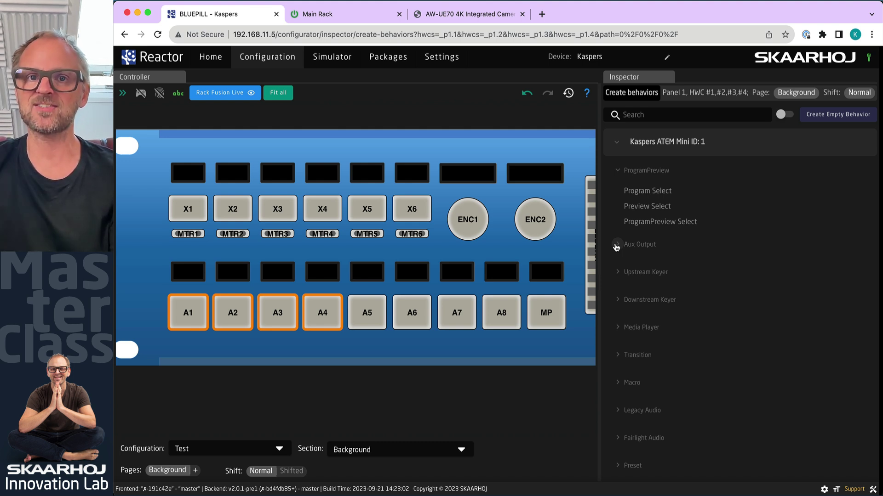
click(616, 245)
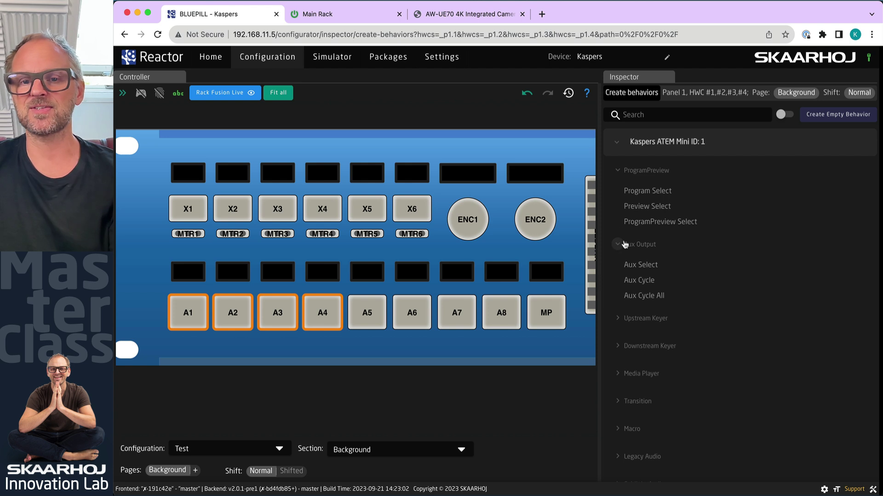
click(617, 170)
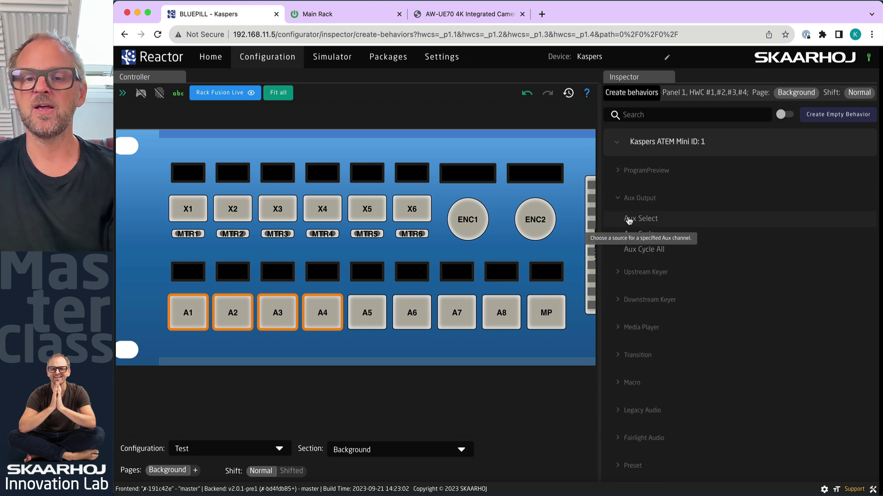
click(618, 272)
click(623, 406)
scroll(625, 404, down, 5)
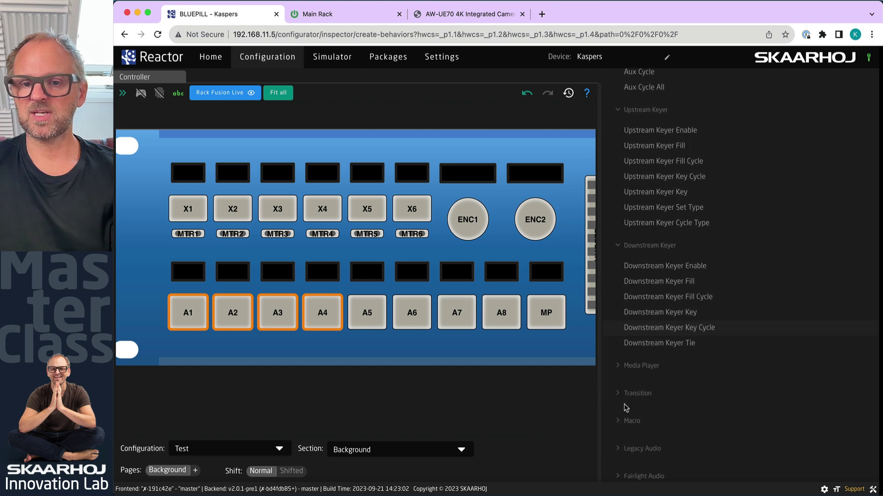
click(621, 331)
scroll(623, 363, down, 2)
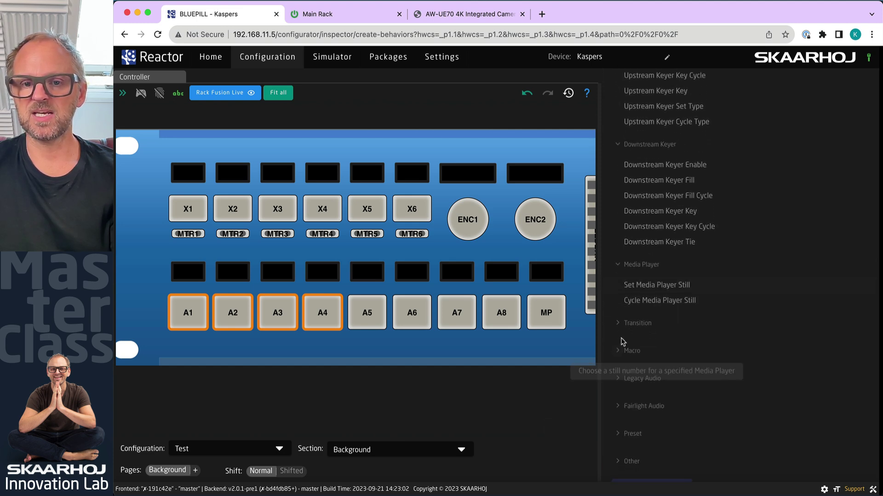
click(618, 320)
scroll(621, 317, down, 1)
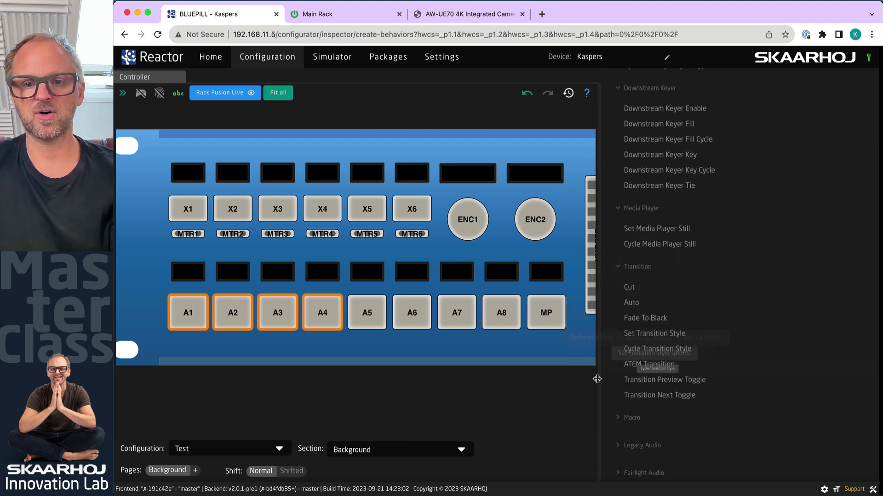
scroll(684, 232, up, 10)
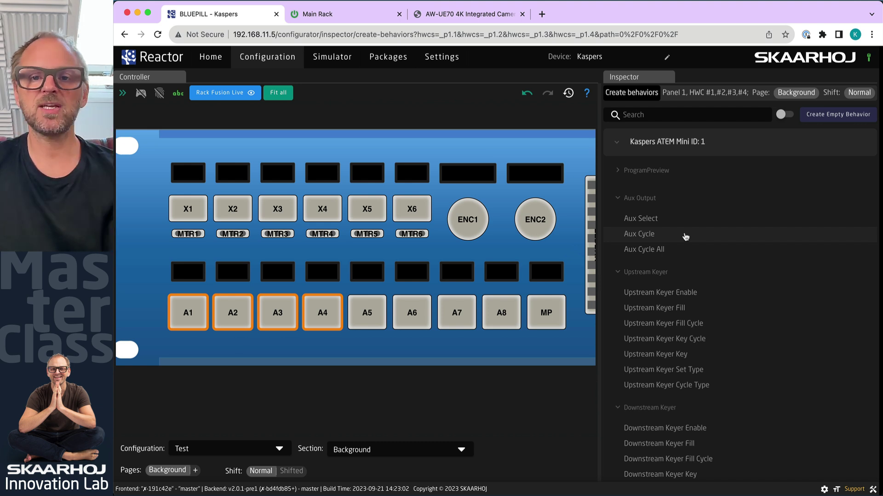